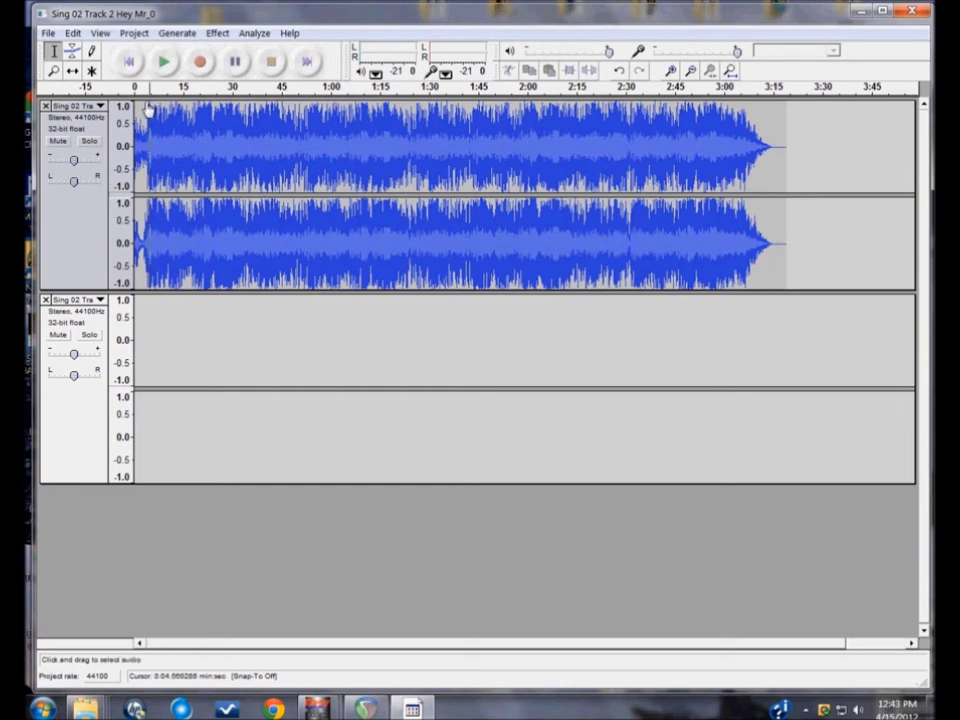
Step: Place the cursor at about 3.83 seconds in the song track, where the loud part begins, and briefly play from there
left_click(145, 110)
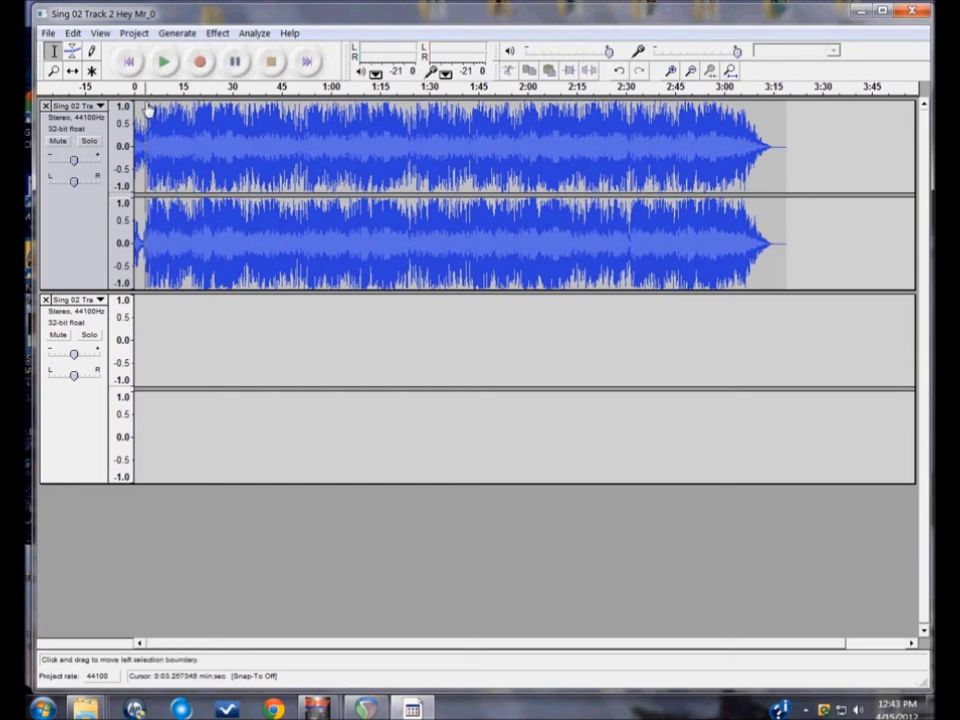
left_click(672, 72)
left_click(672, 72)
left_click(672, 72)
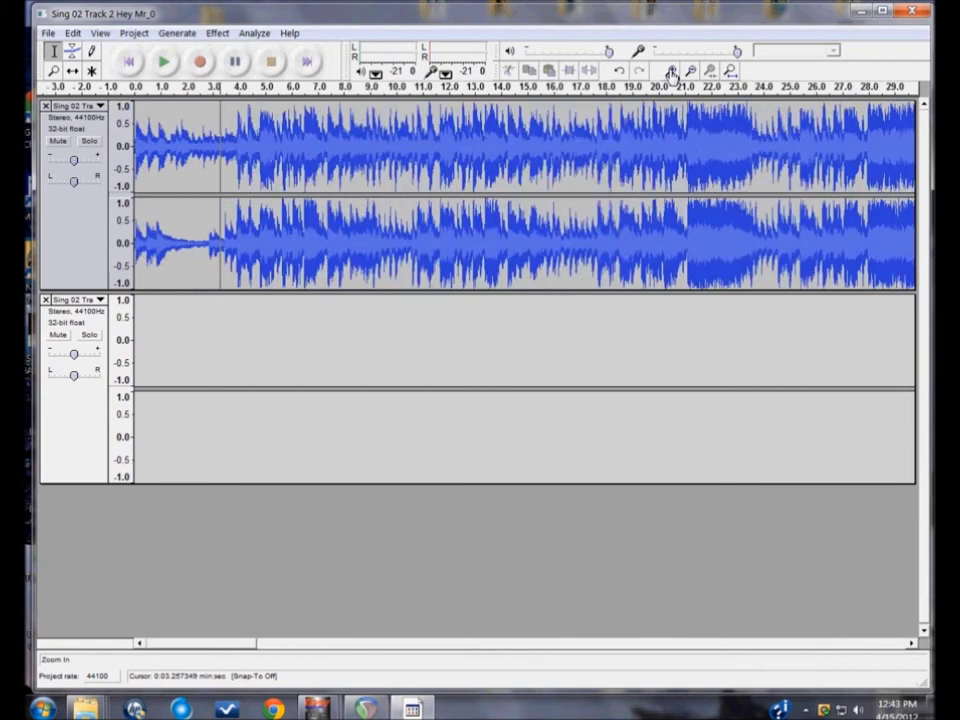
left_click(241, 116)
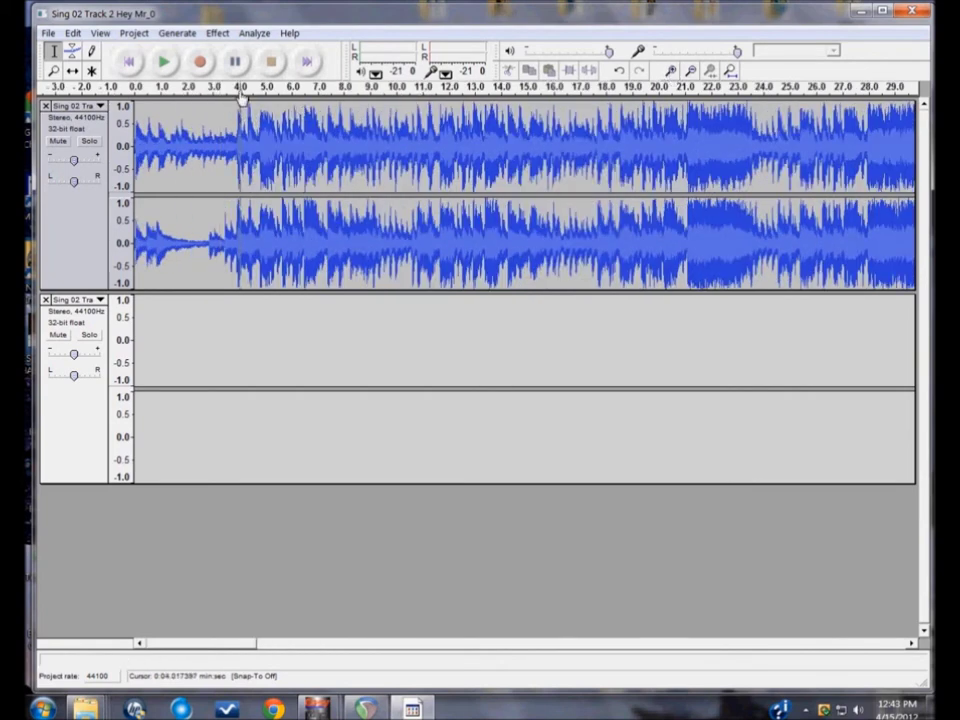
left_click(237, 110)
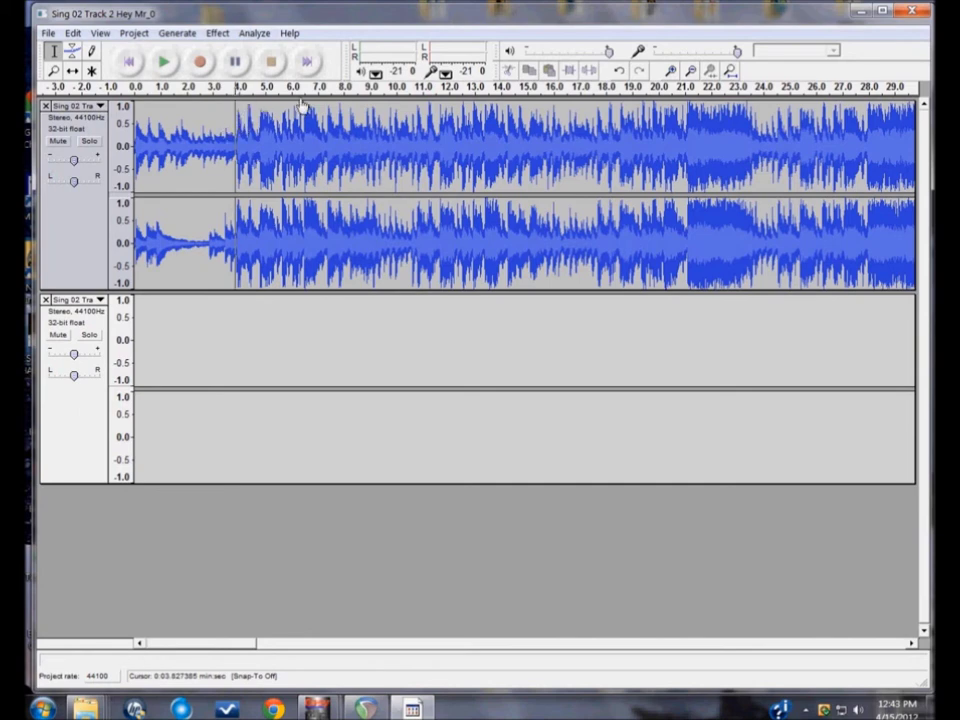
key("space")
key("space")
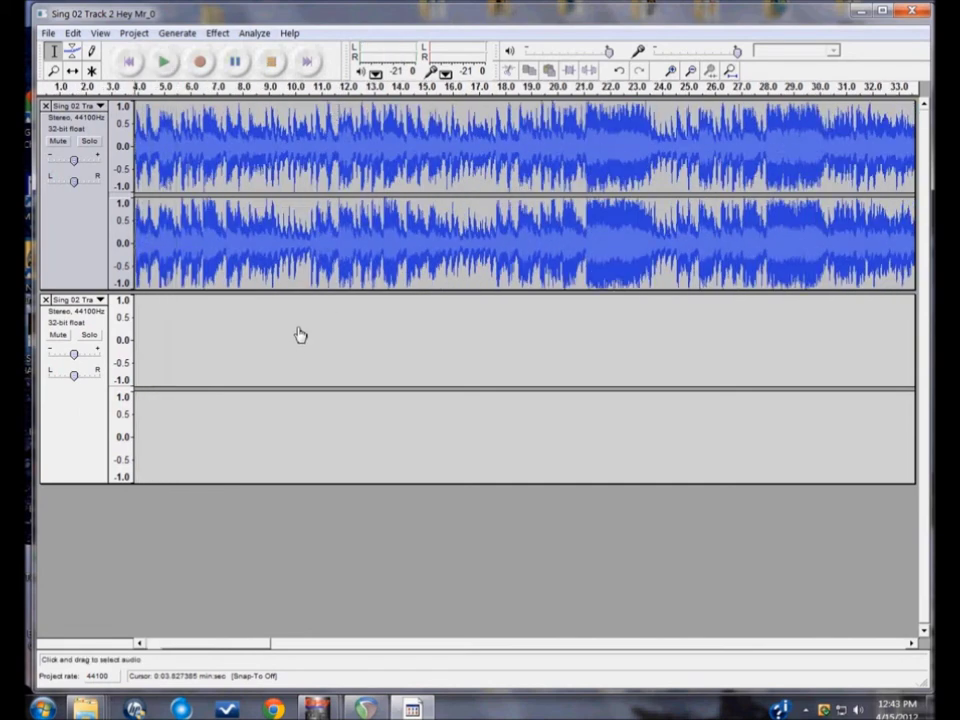
Step: Select the song section from about 3.88 to 5.61 seconds and play the selection
left_click_drag(270, 652, 236, 651)
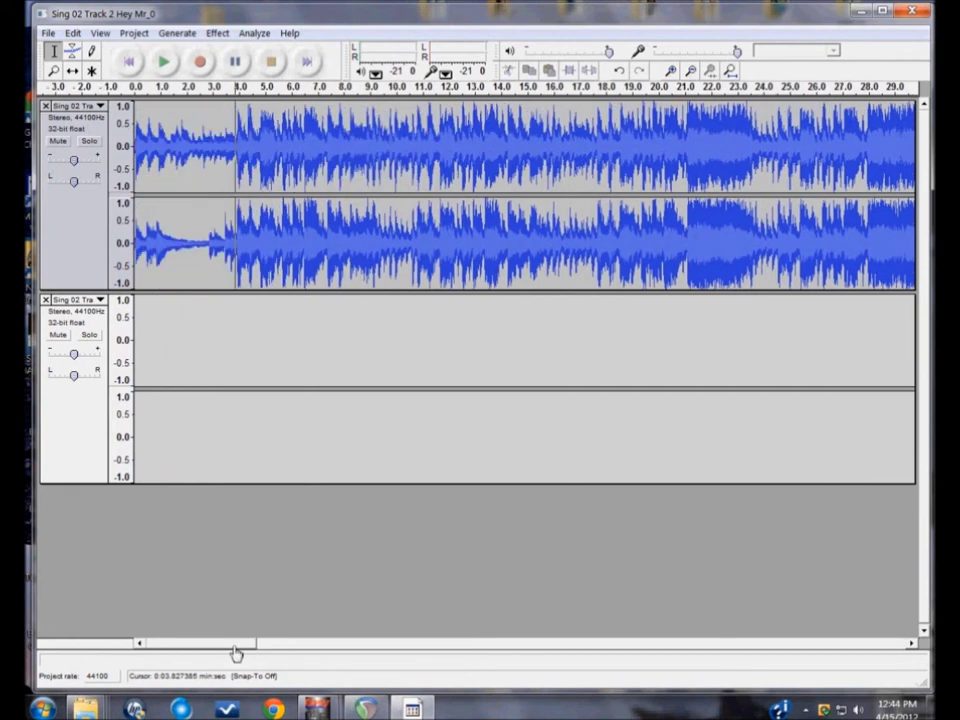
left_click(671, 72)
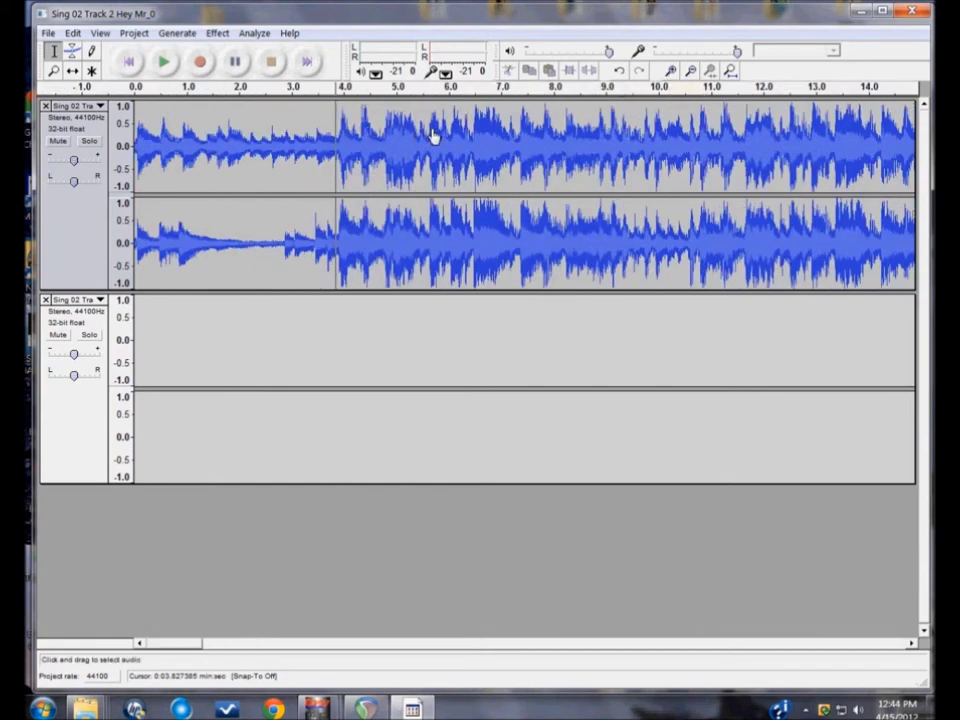
left_click_drag(428, 137, 340, 143)
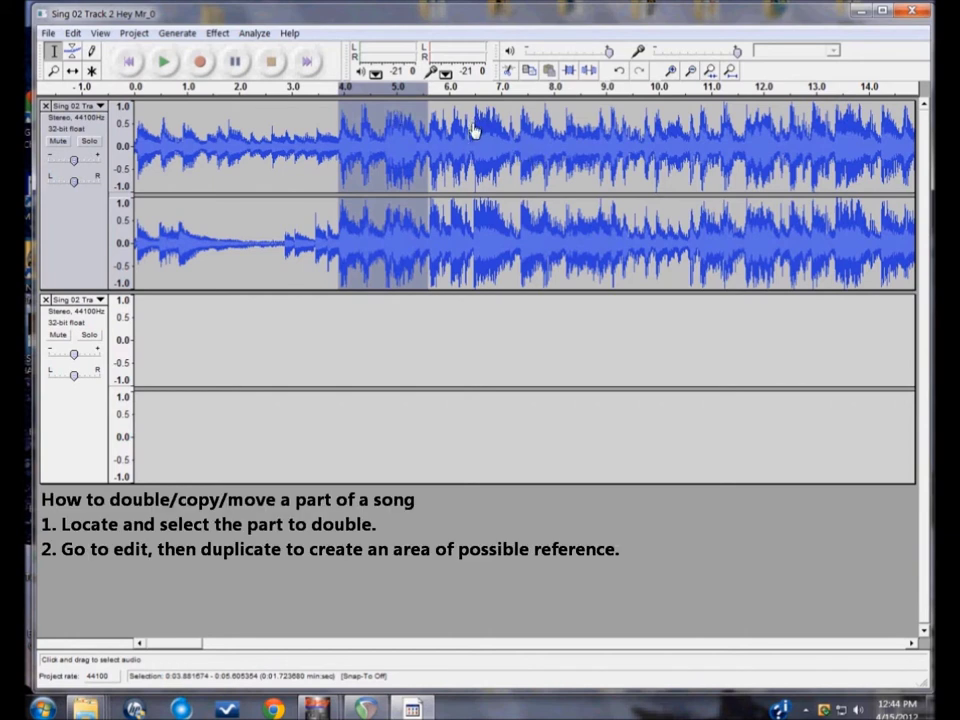
key("space")
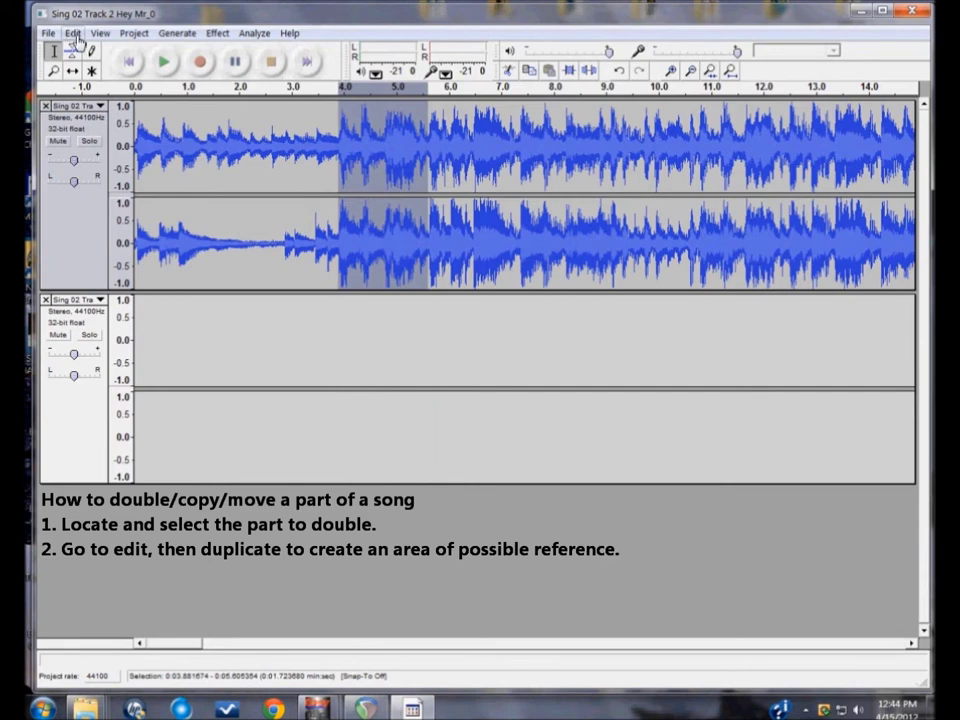
Step: Duplicate the selected section onto its own track as a reference and remove the empty second track
left_click(77, 37)
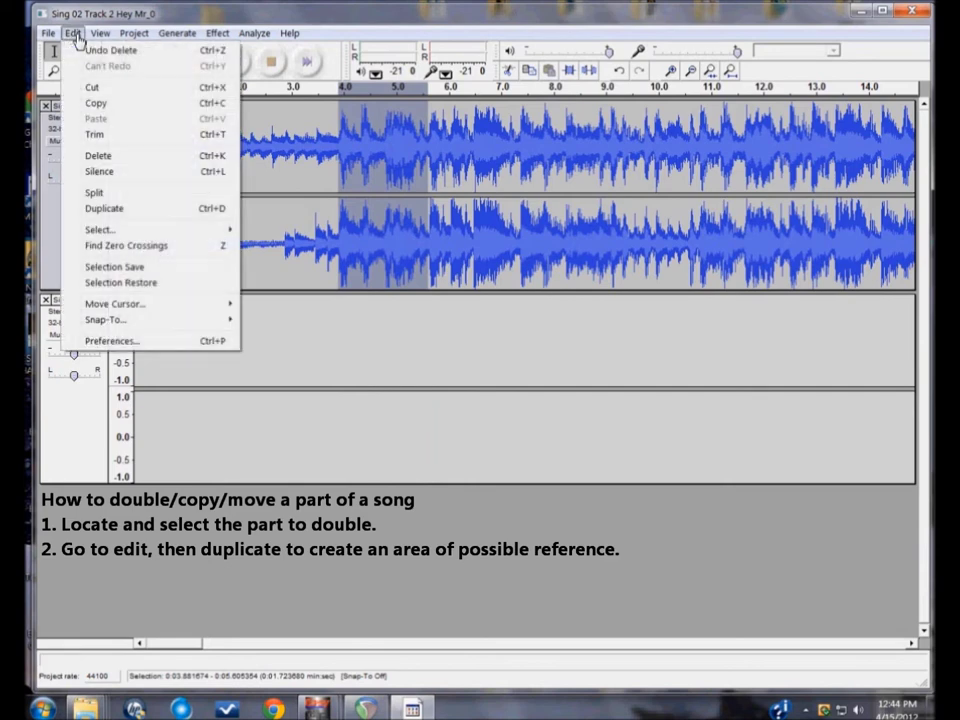
left_click(92, 214)
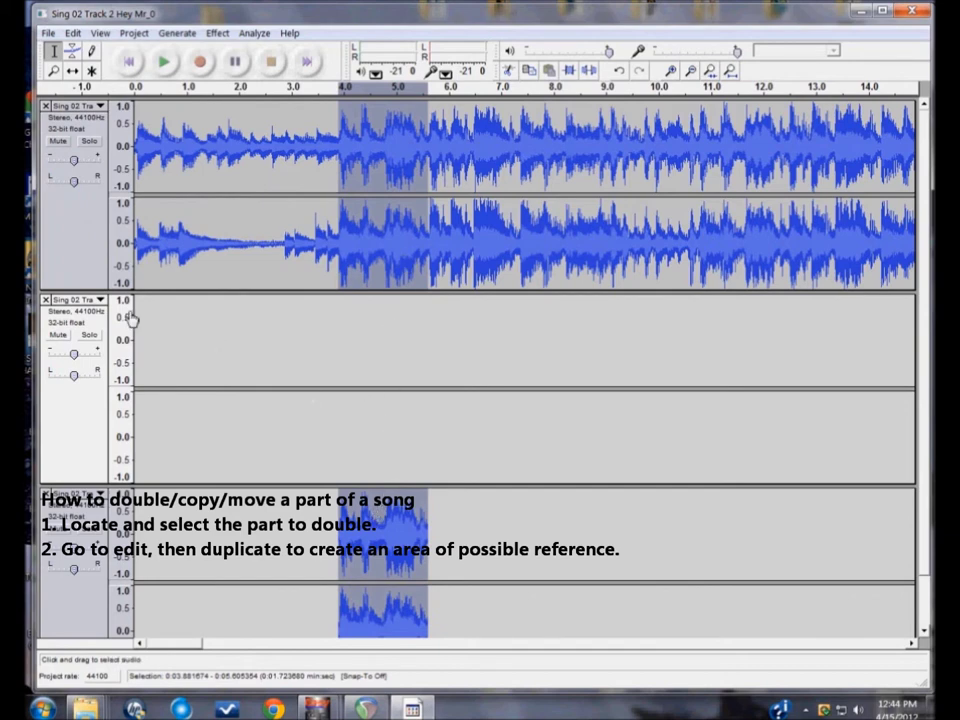
left_click(45, 300)
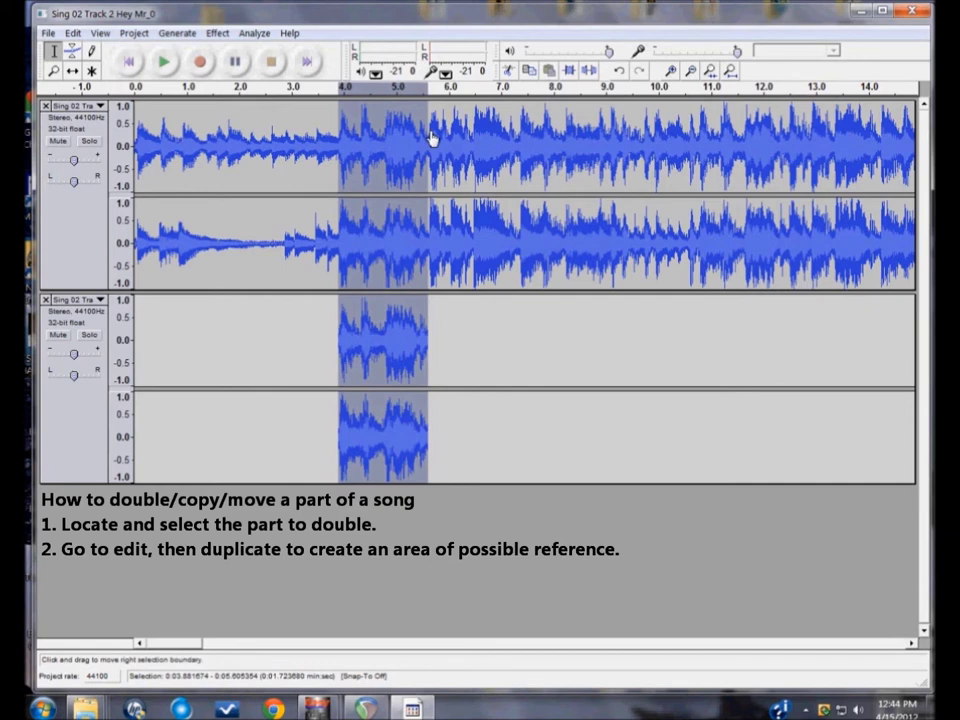
Step: Copy the selected section and paste it into the song track at about 5.59 seconds, right after the original section
left_click(76, 36)
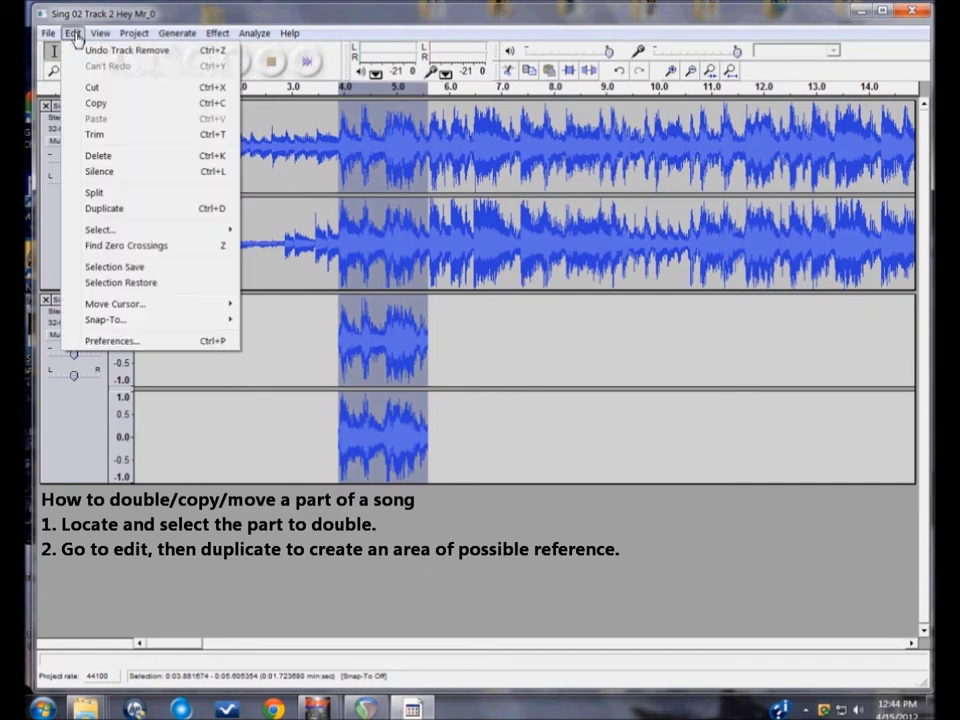
left_click(97, 104)
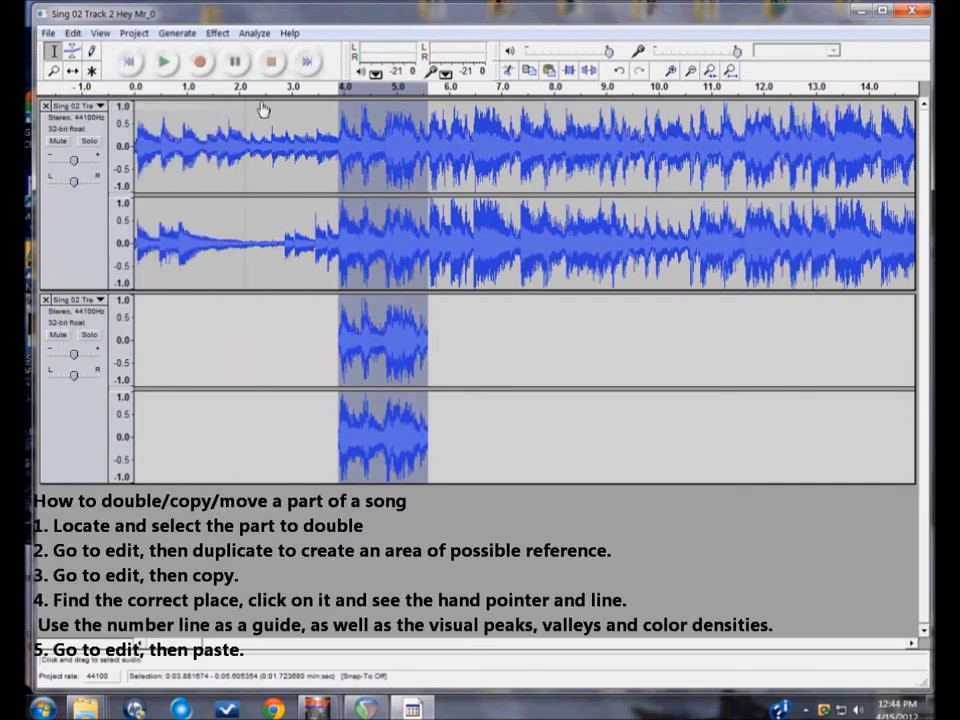
left_click(433, 116)
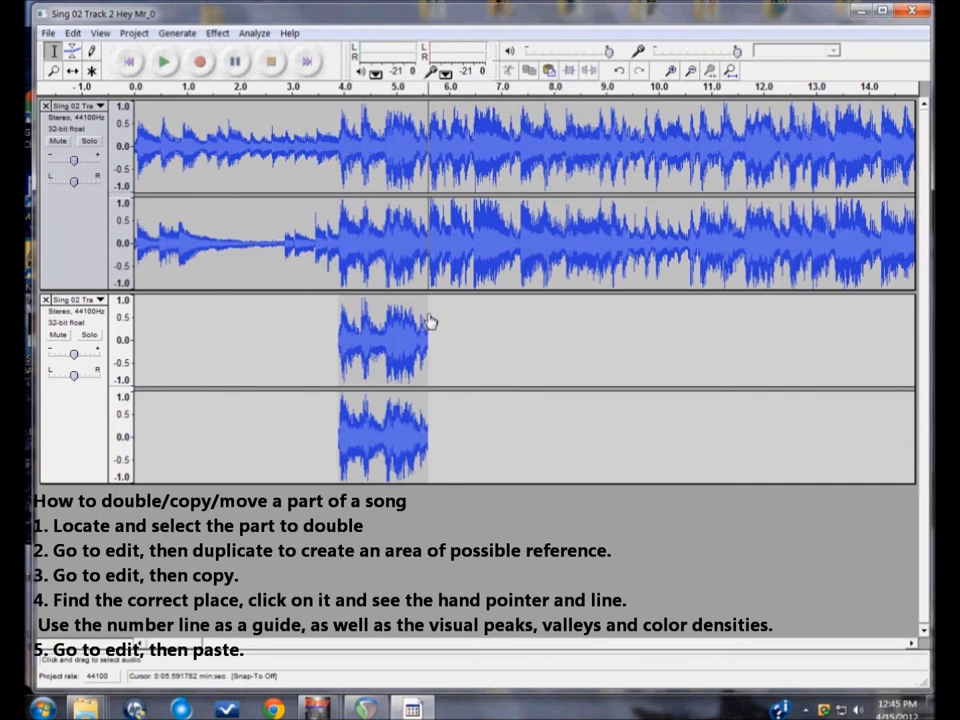
left_click(73, 34)
left_click(96, 119)
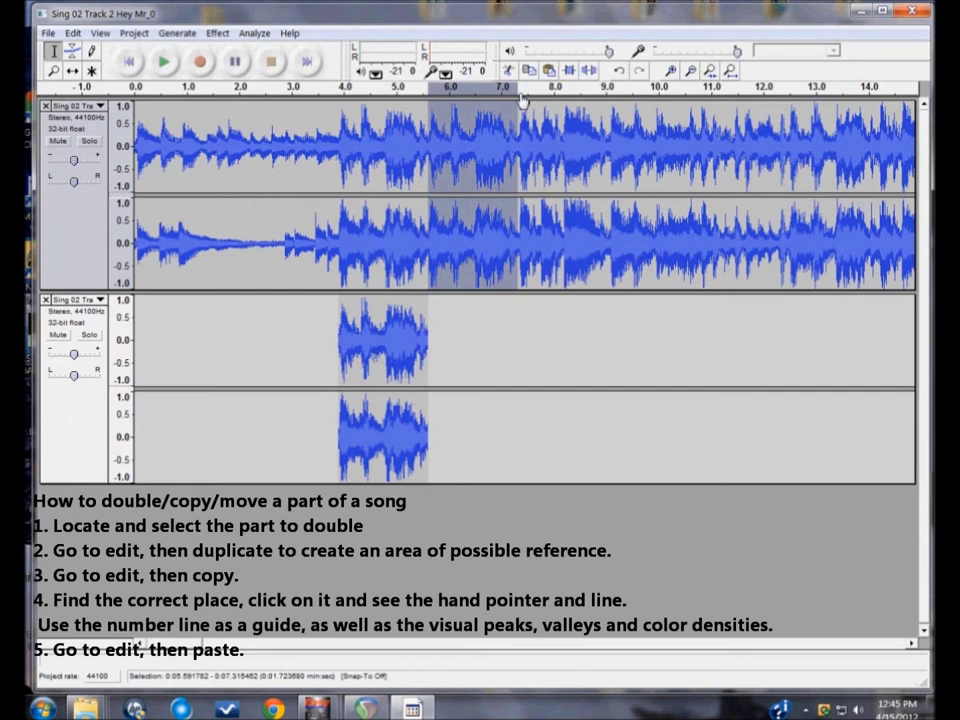
Step: Paste the copied section again at about 7.34 seconds, right after the first pasted copy
left_click(521, 107)
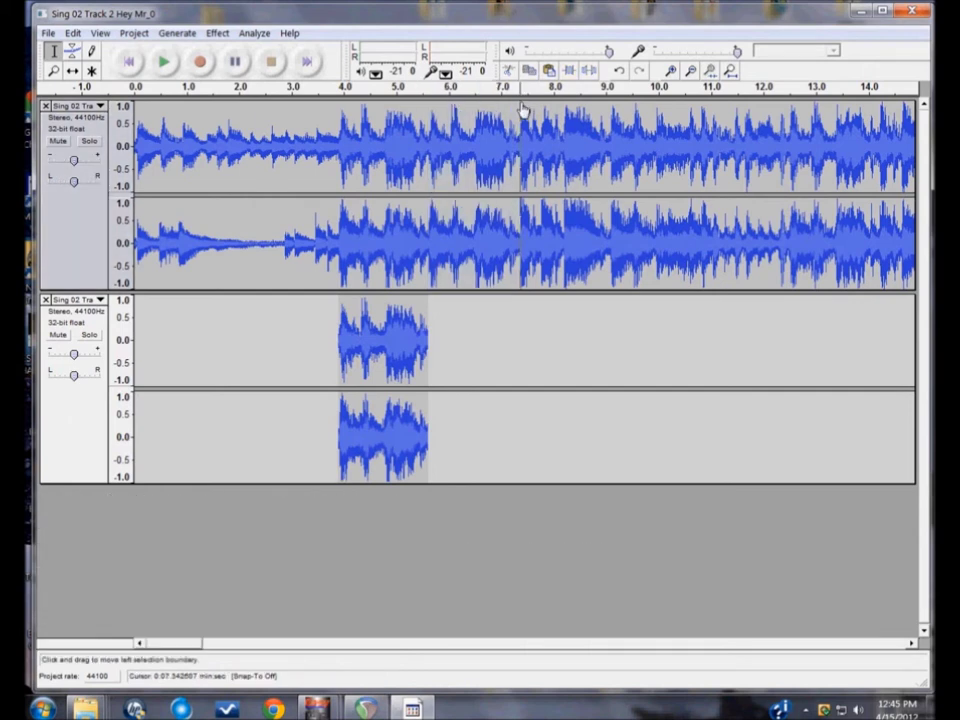
left_click(74, 34)
left_click(96, 118)
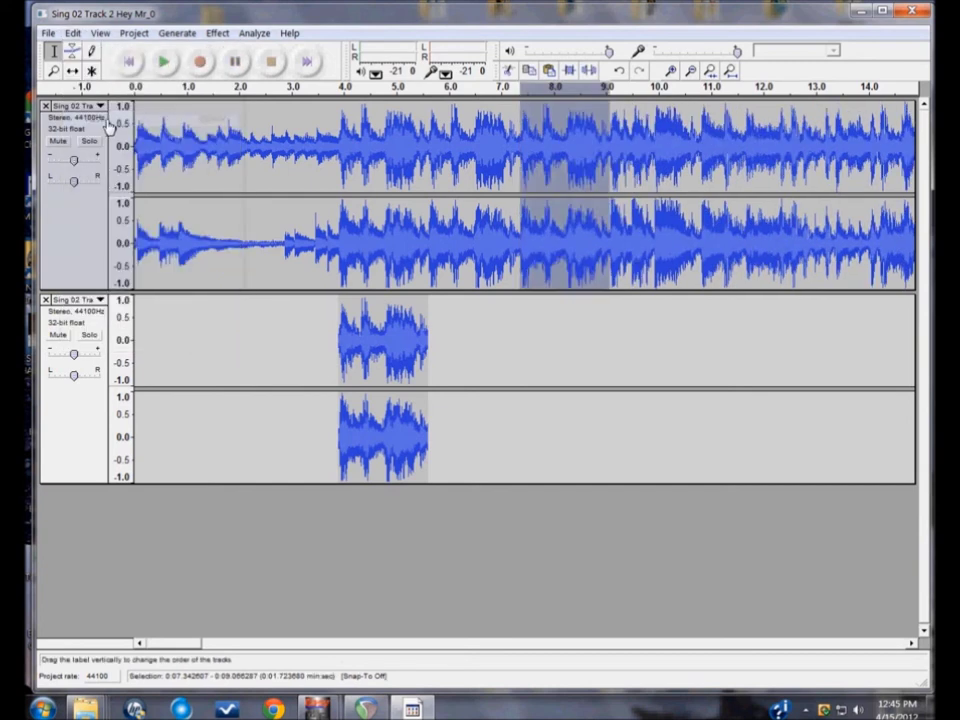
Step: Play the song from about 3.19 seconds to listen to the repeated sections, and stop playback
left_click(302, 125)
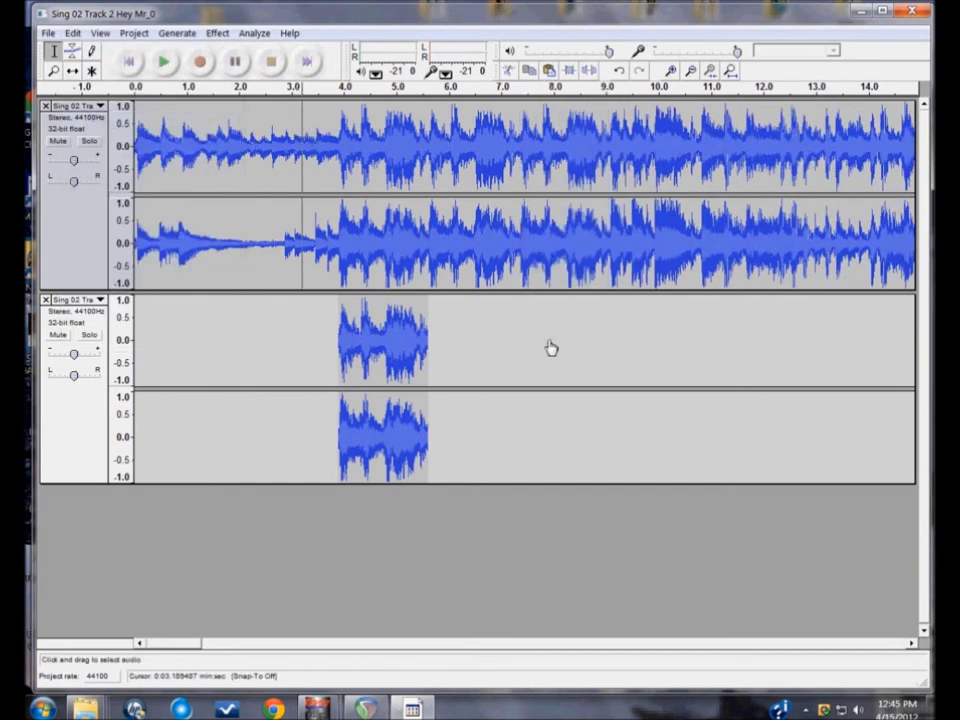
key("space")
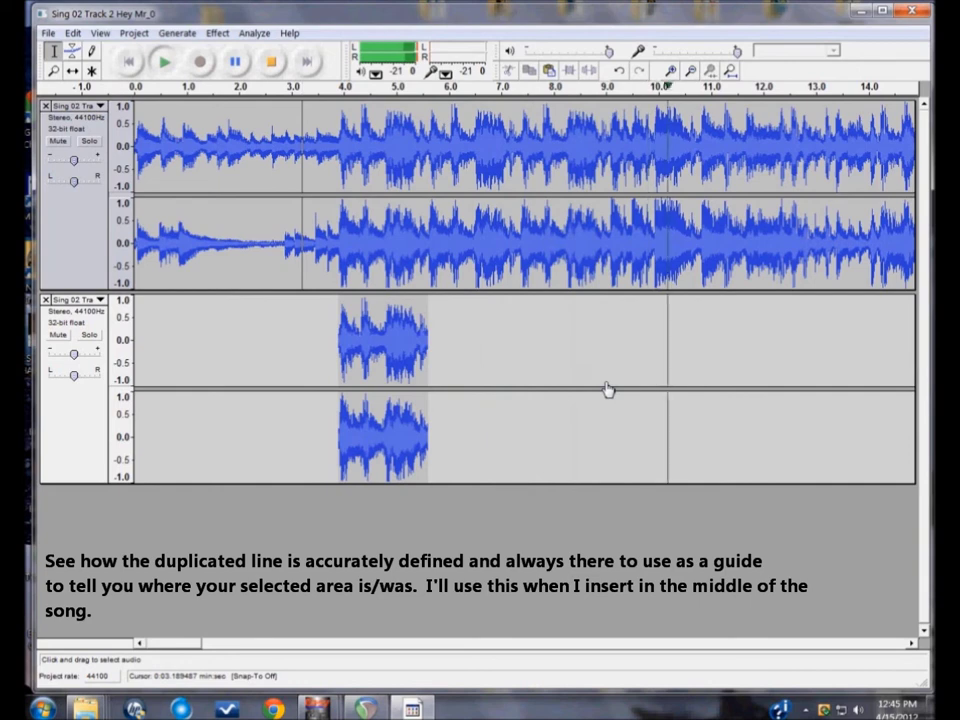
key("space")
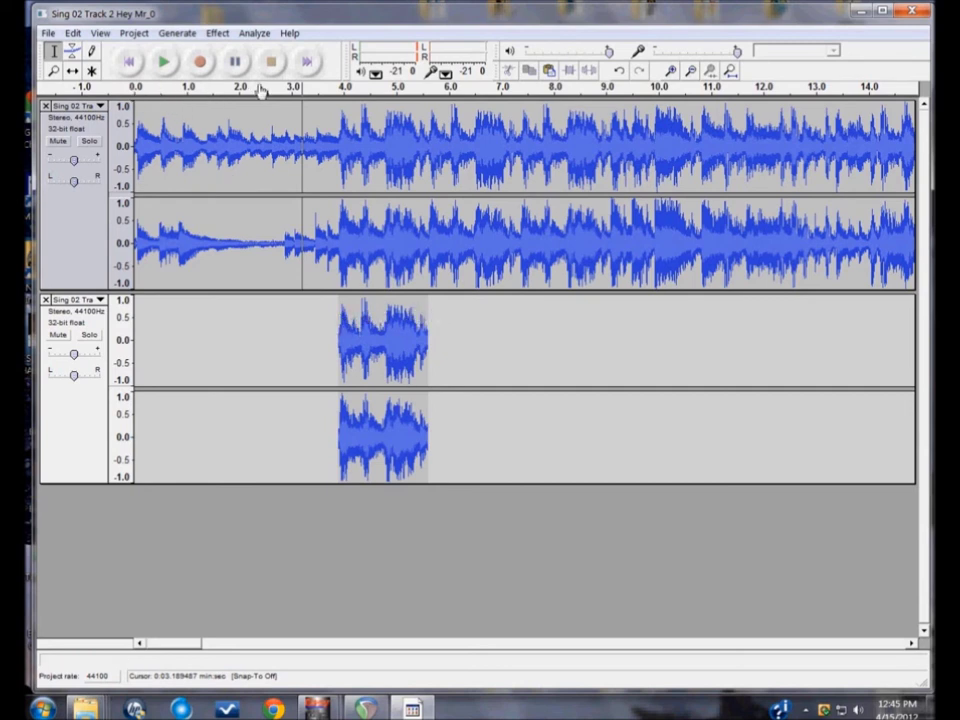
Step: Audition the song near the 55-second mark and place the cursor at about 55.05 seconds as an estimated insertion spot
left_click(691, 72)
left_click(691, 72)
left_click(691, 72)
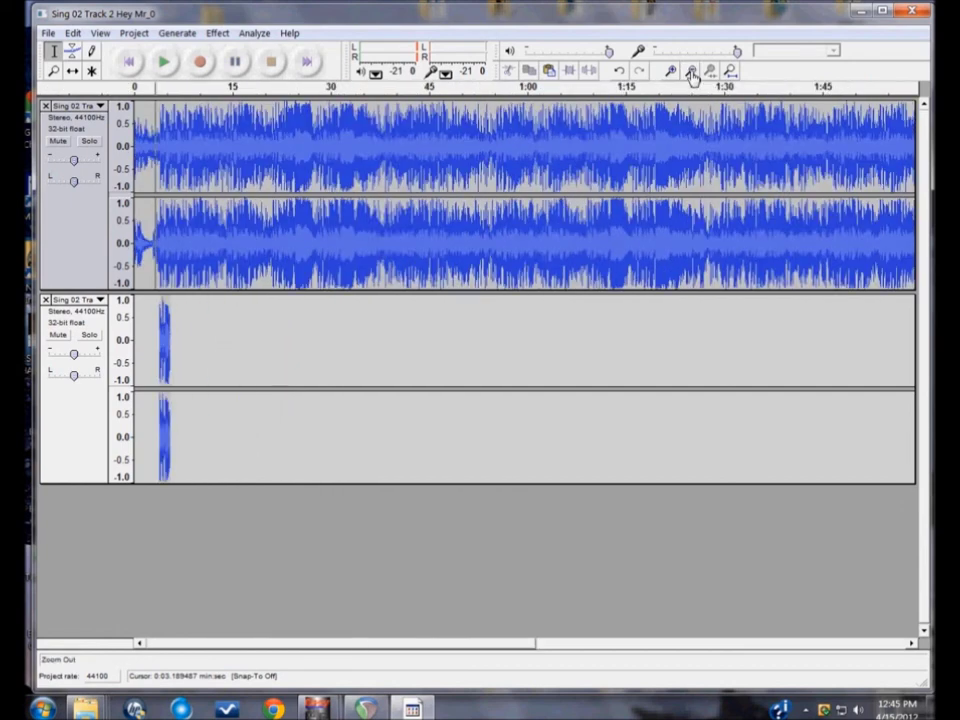
left_click(501, 124)
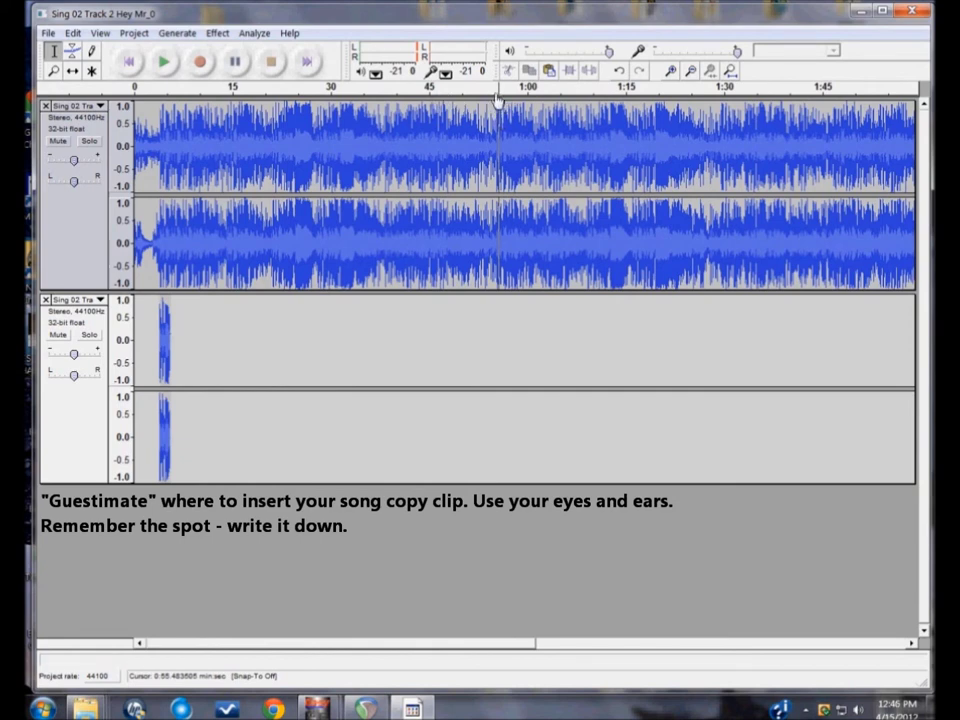
left_click(498, 98)
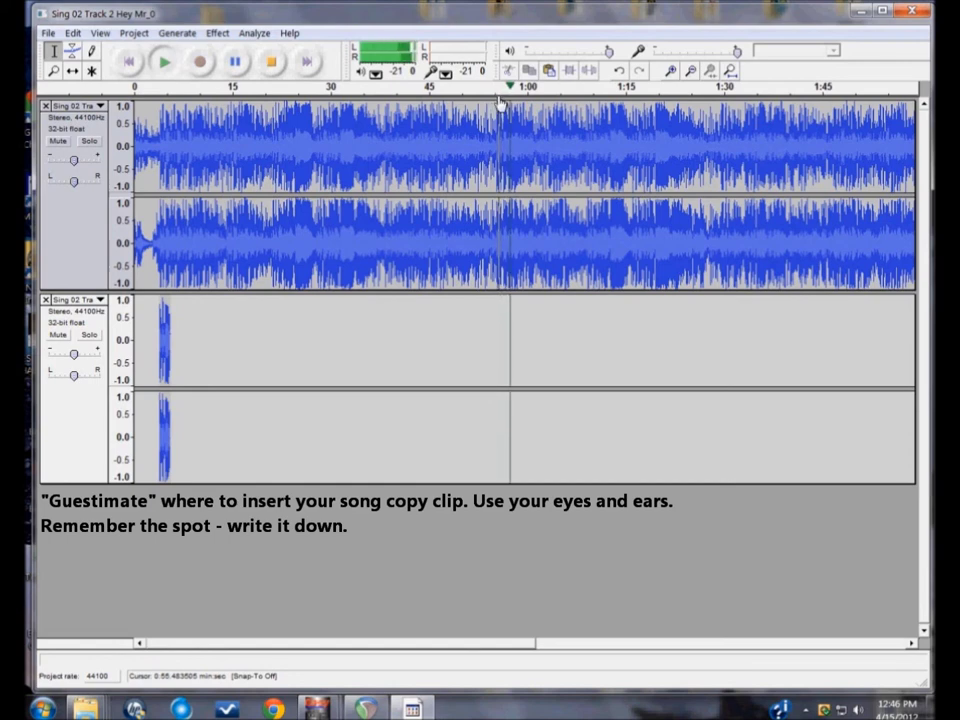
left_click(498, 104)
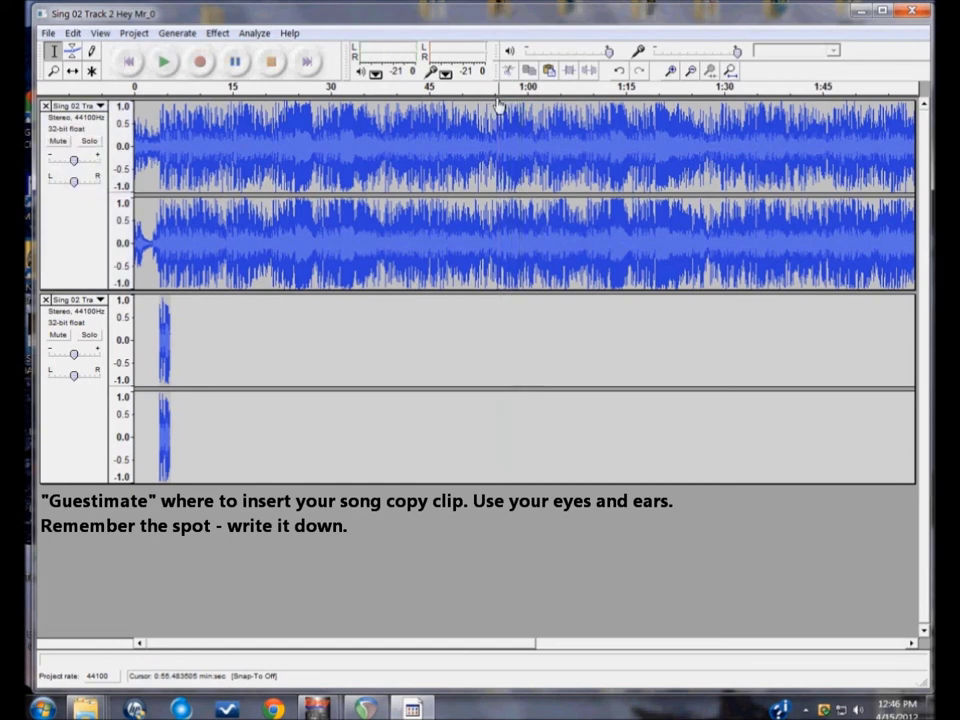
left_click(497, 111)
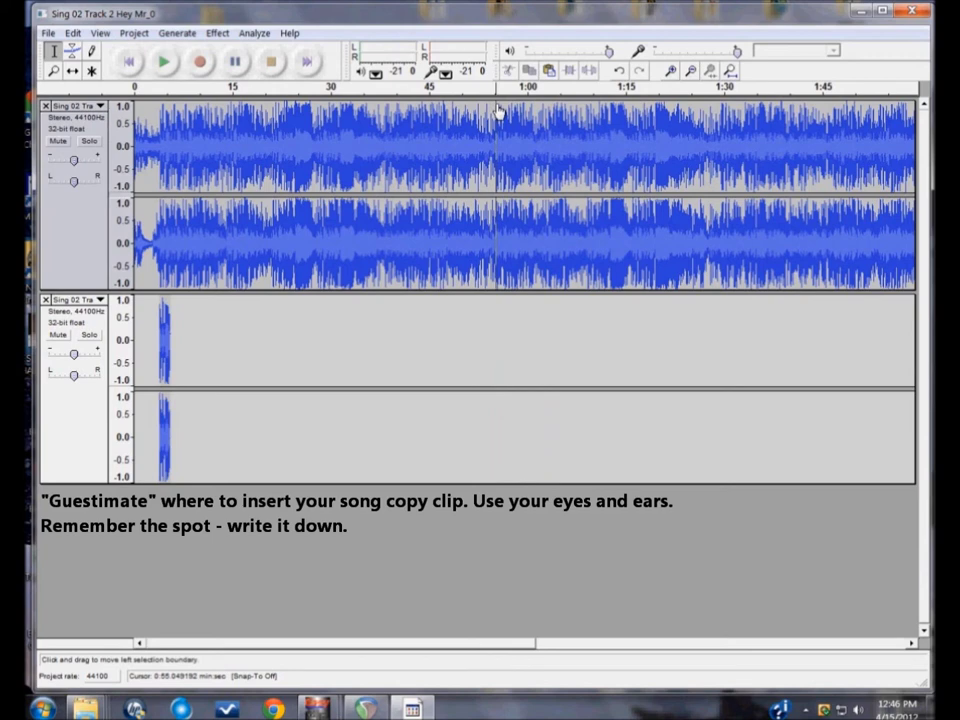
Step: Play from the estimated insertion spot and refine the cursor position to about 55.31 seconds
left_click(670, 72)
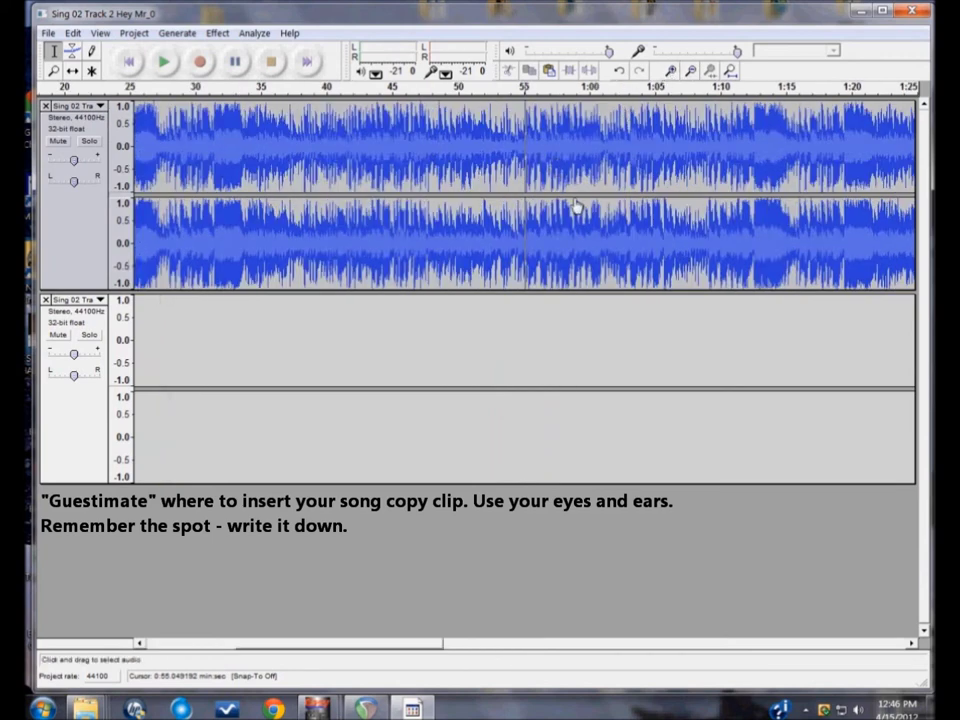
key("space")
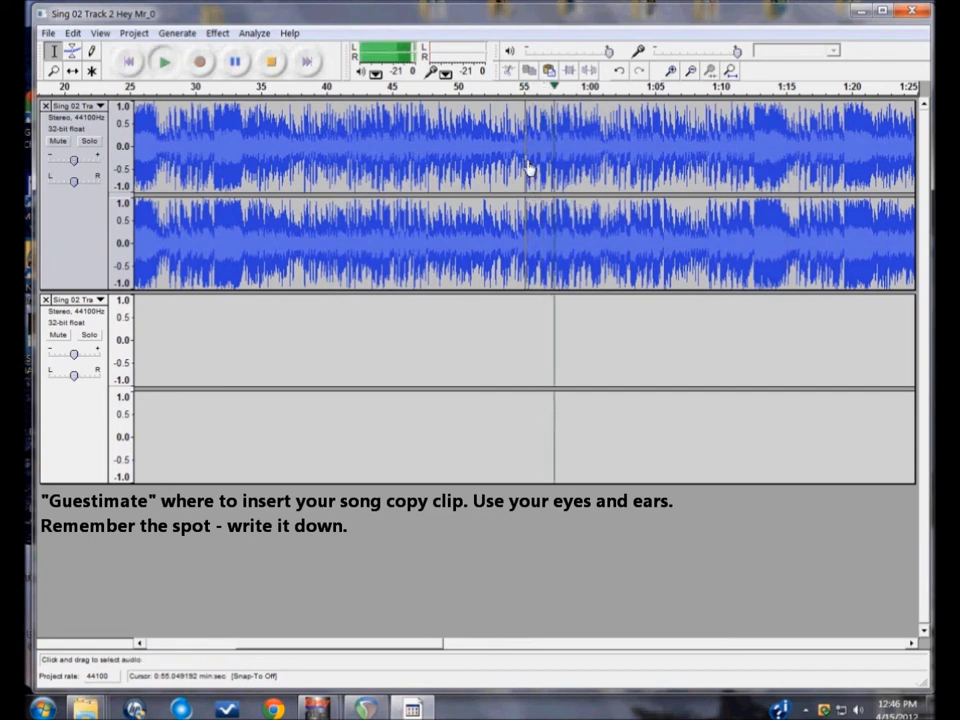
key("space")
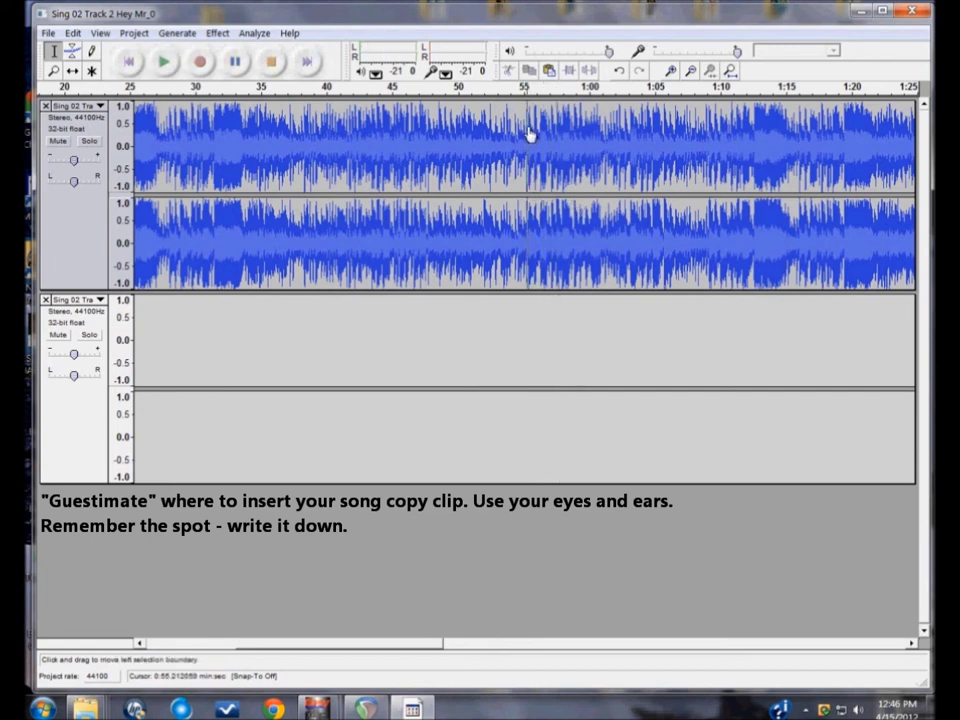
left_click(673, 72)
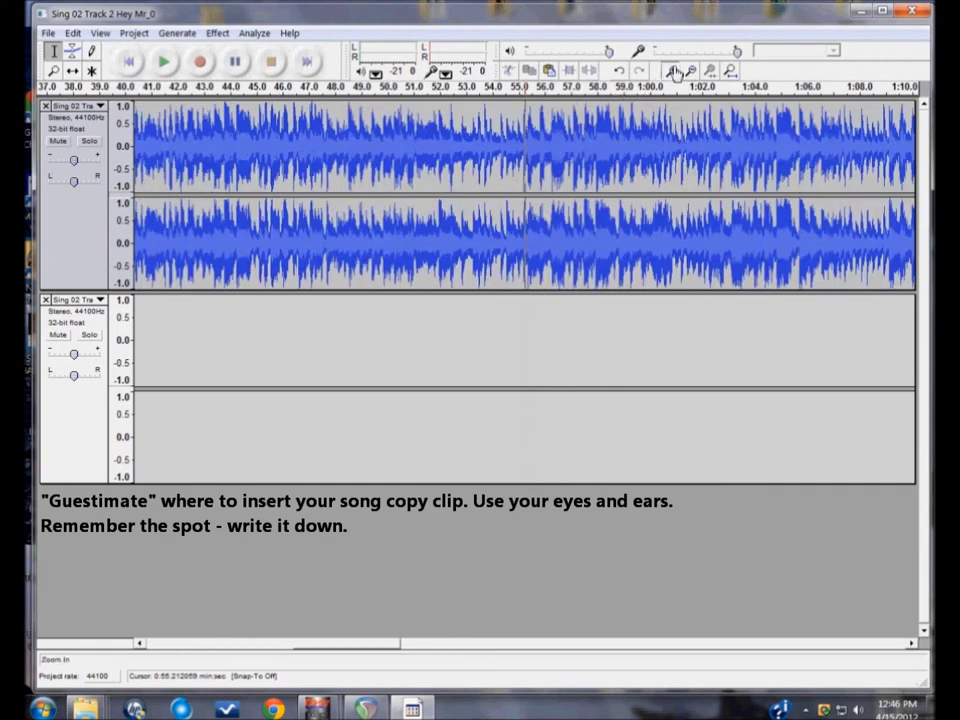
left_click(673, 72)
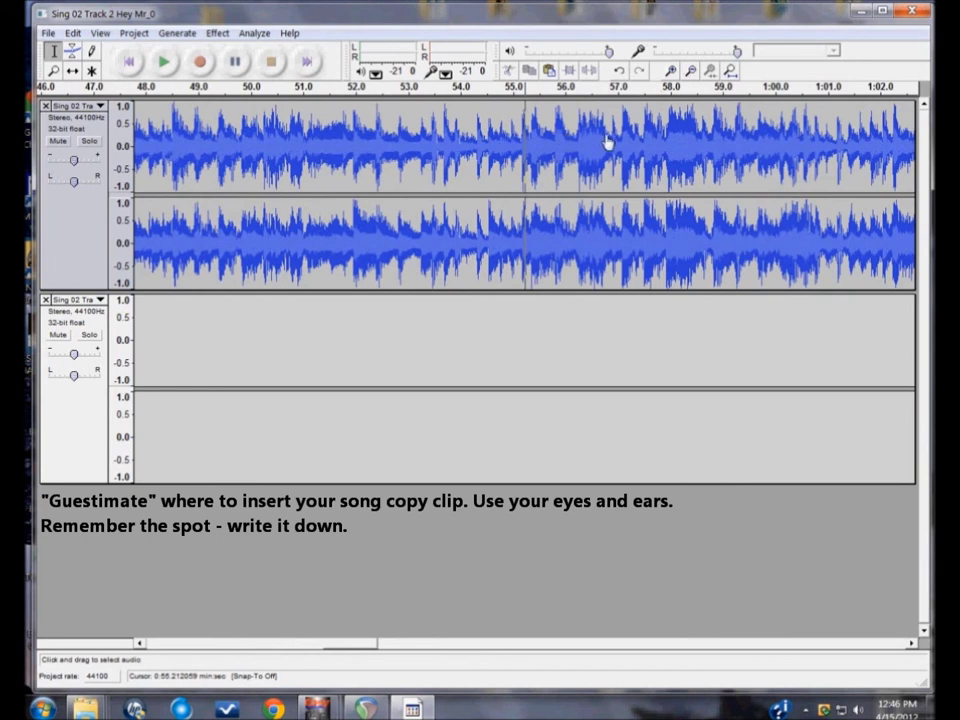
left_click(531, 139)
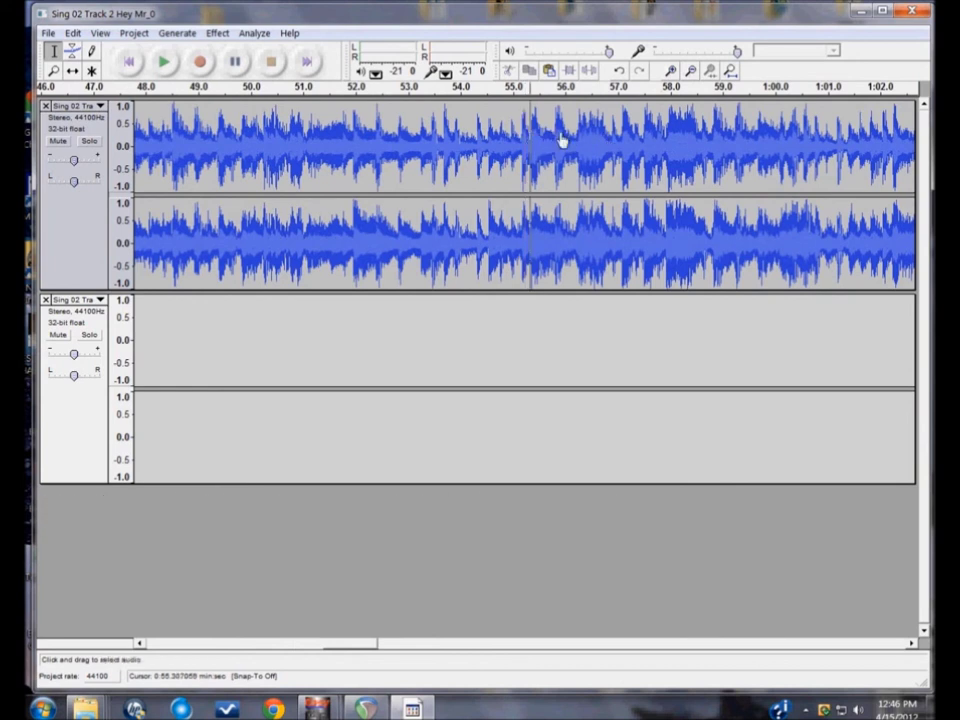
Step: Move the cursor to about 57.06 seconds in the song track and briefly play from there to check the insertion spot
left_click(624, 140)
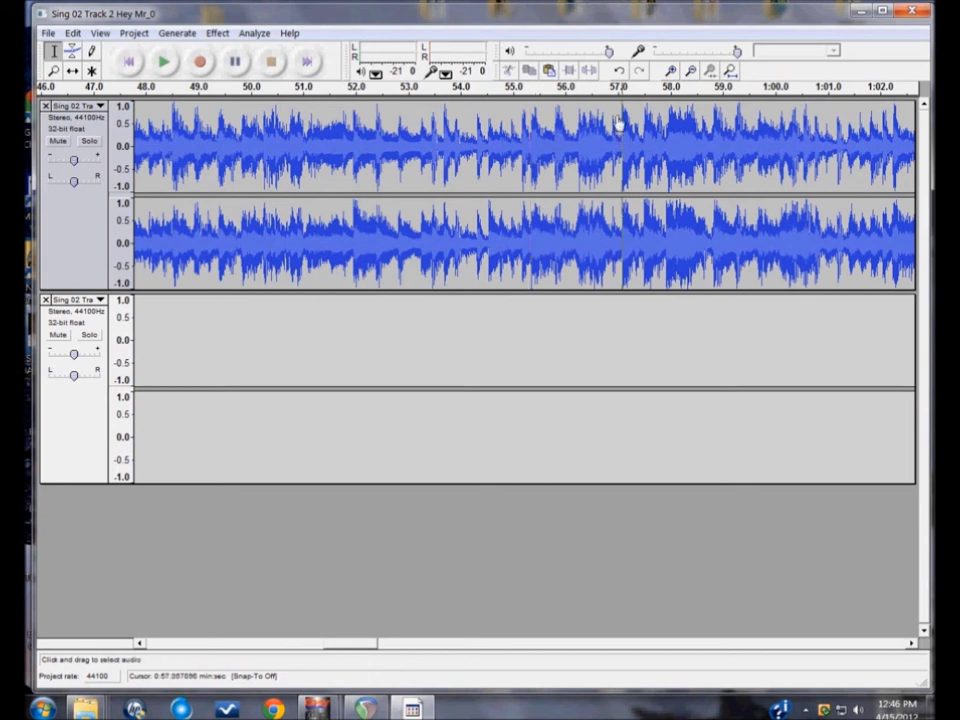
left_click(624, 104)
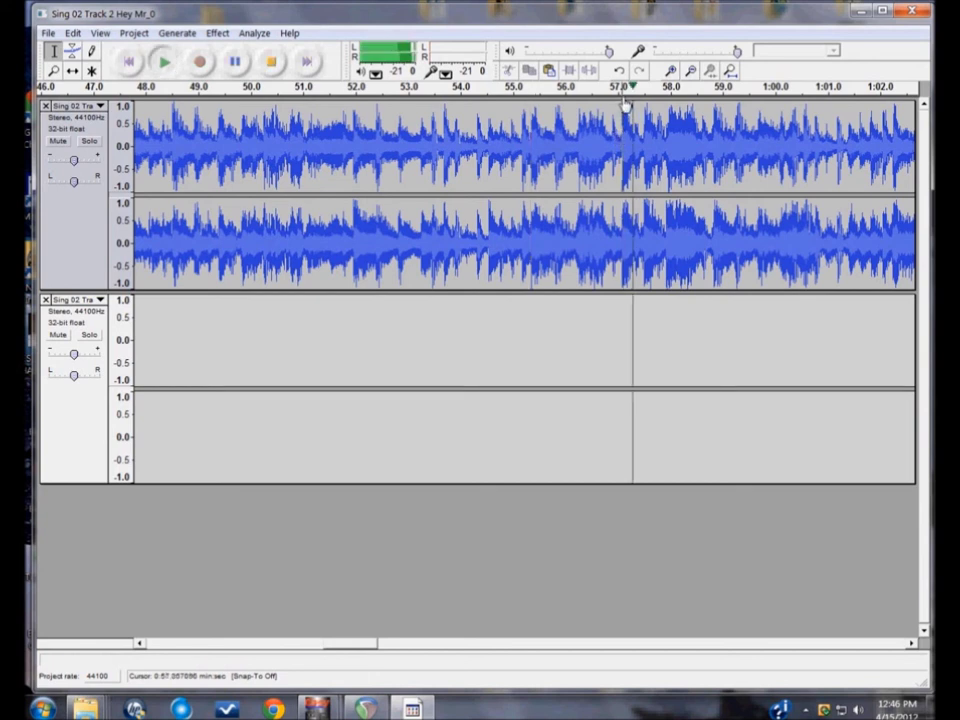
left_click(624, 104)
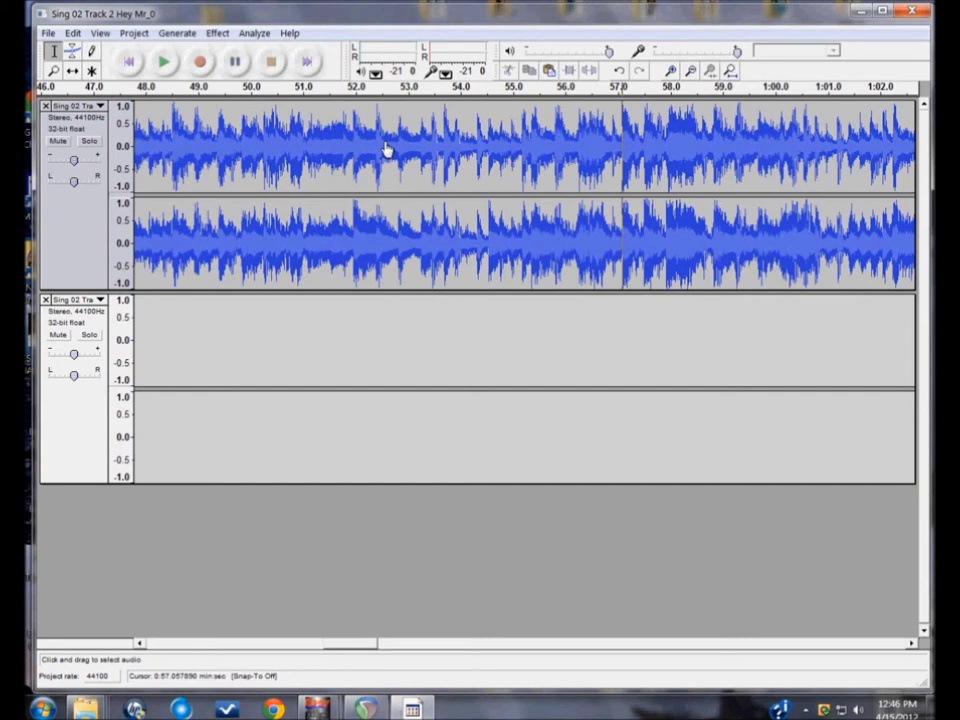
Step: Paste the copied clip into the song at about 57.06 seconds and play from about 54.59 seconds to check the transition
left_click(75, 37)
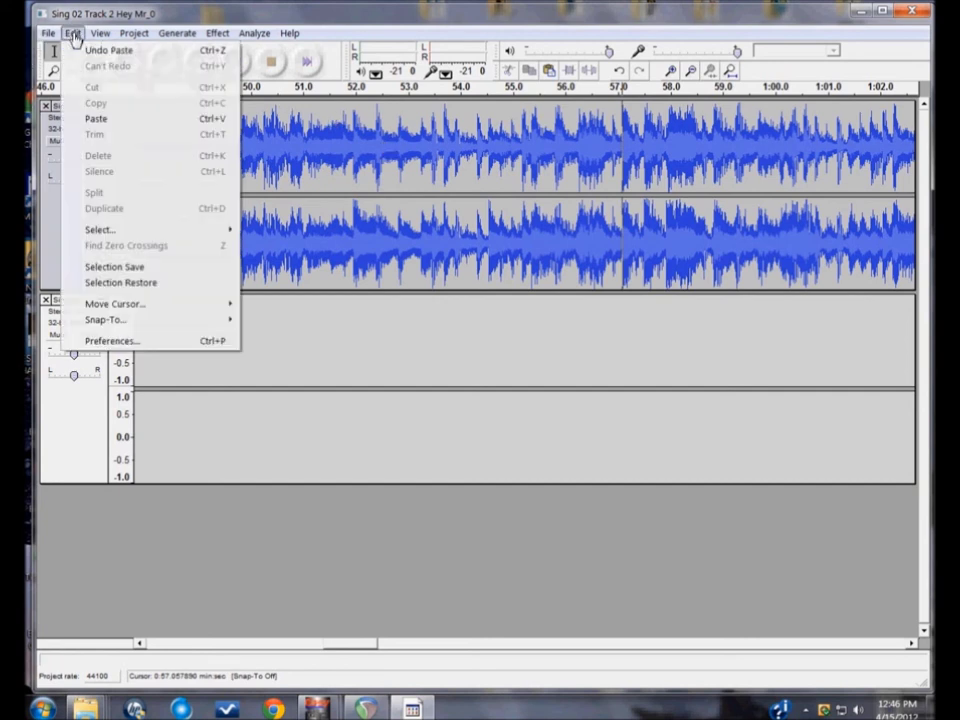
left_click(97, 119)
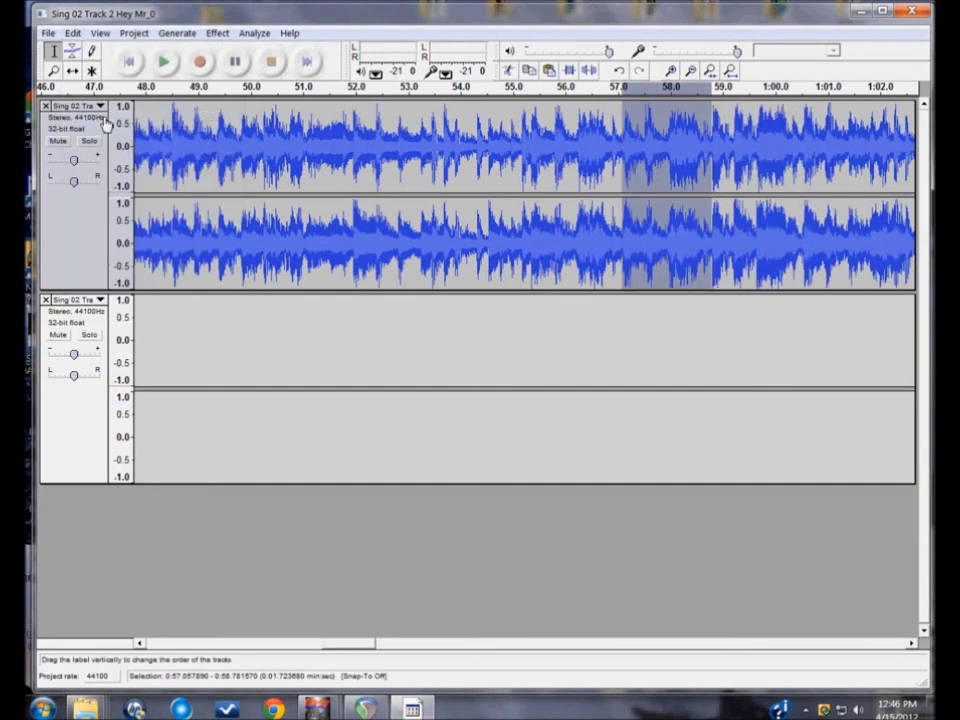
left_click(493, 121)
key("space")
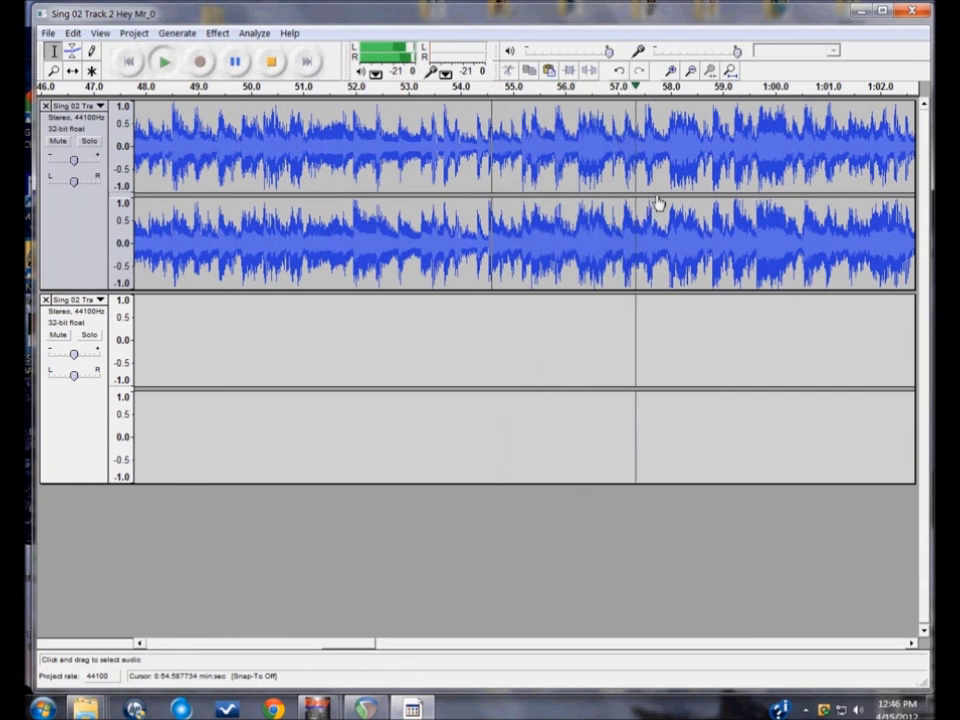
key("space")
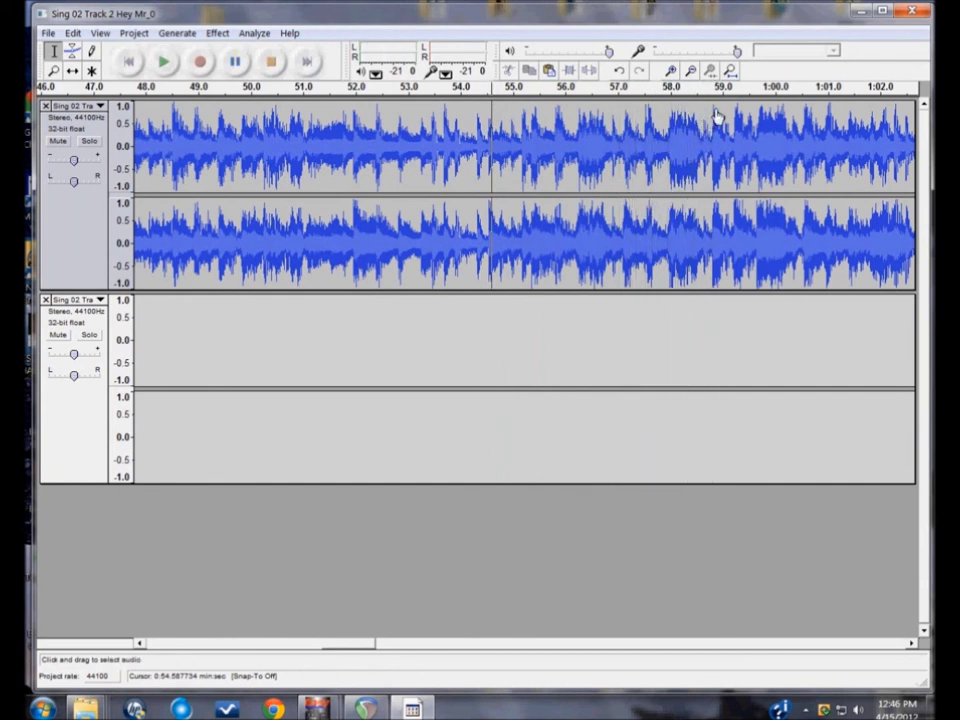
Step: Paste the clip again at the end of the inserted copy, about 58.78 seconds, and play from about 54.68 seconds to check it
left_click(715, 118)
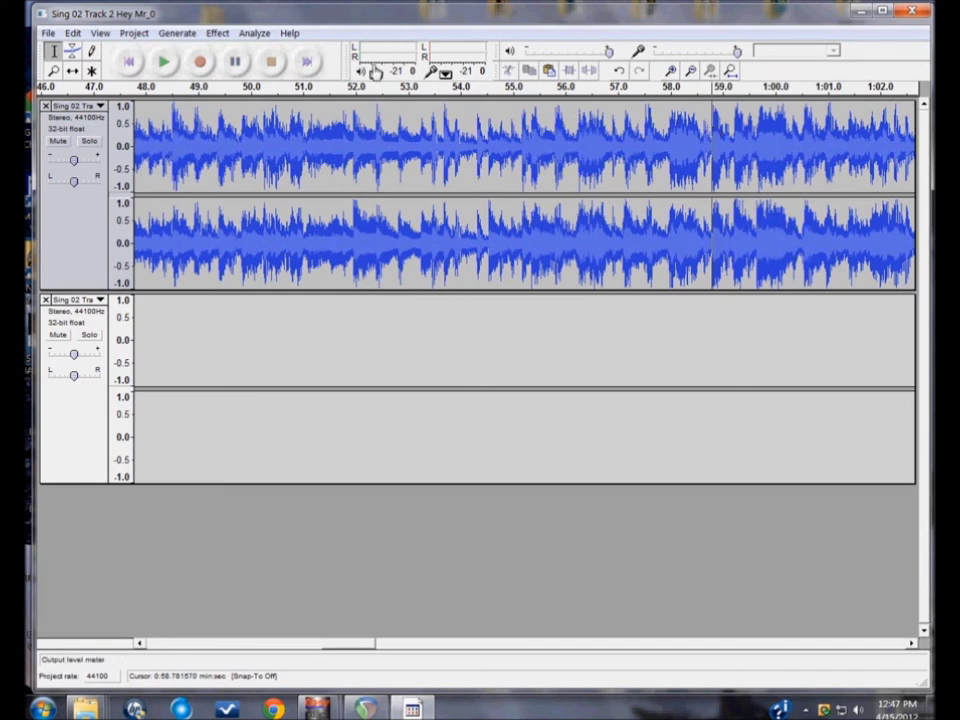
left_click(76, 33)
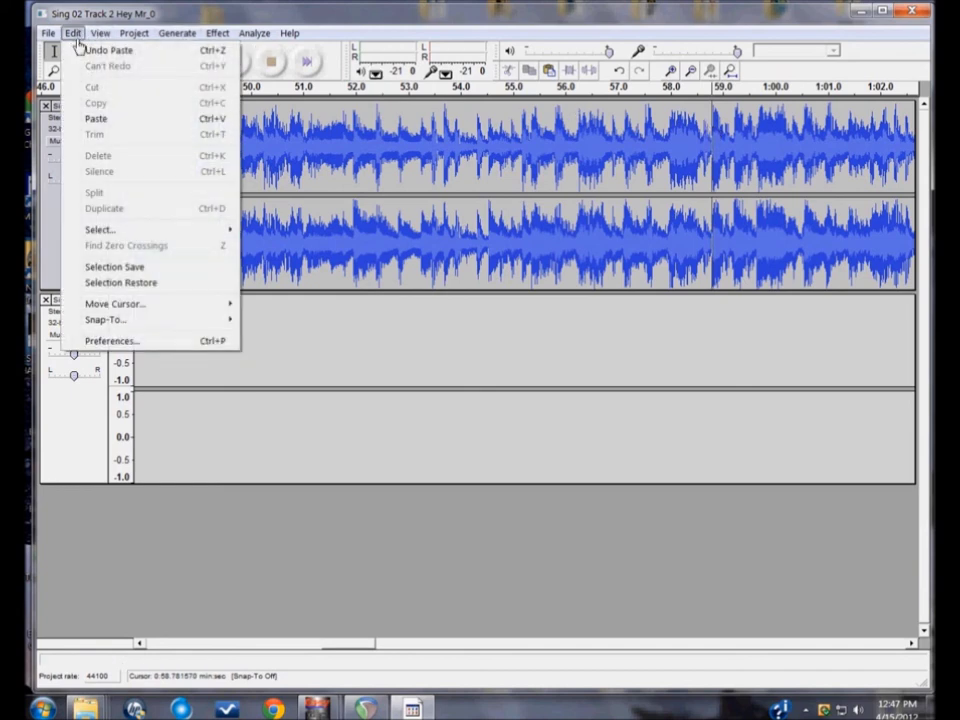
left_click(95, 120)
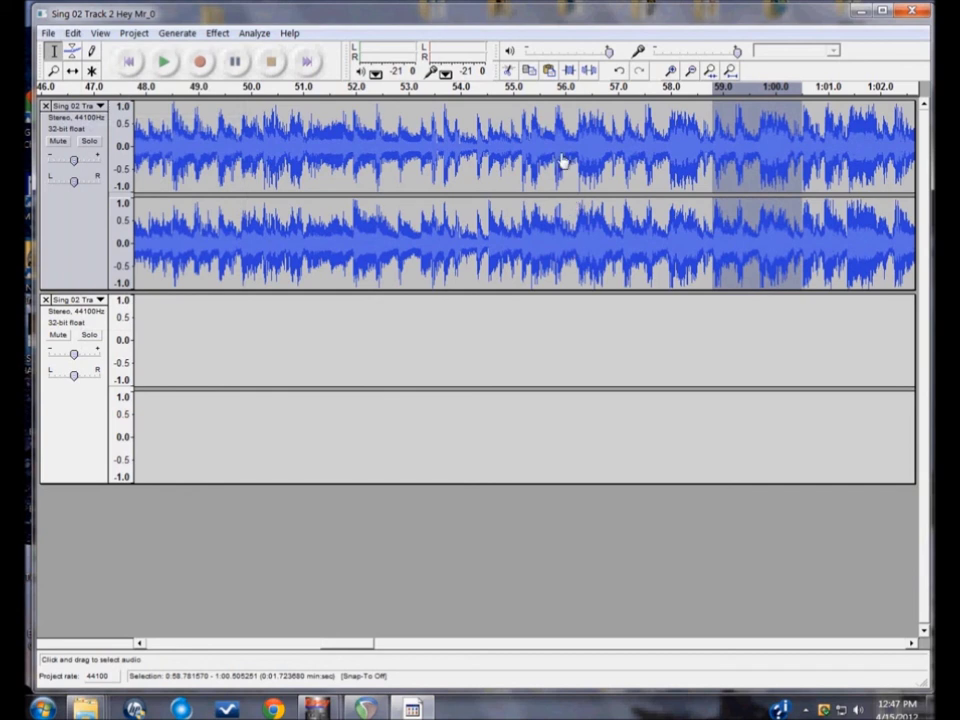
left_click(497, 124)
key("space")
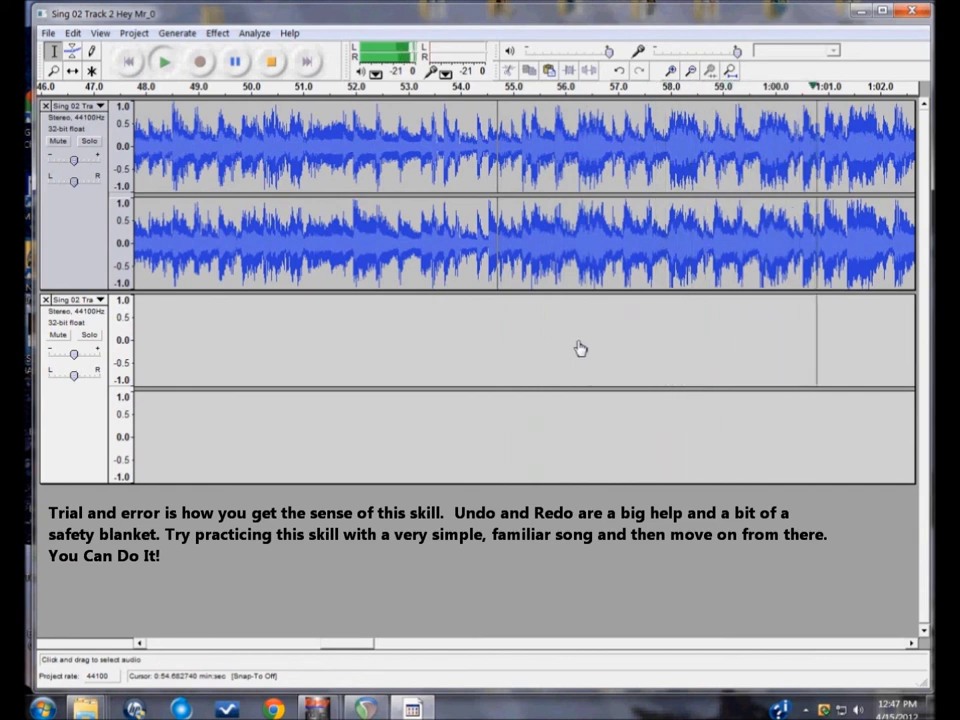
key("space")
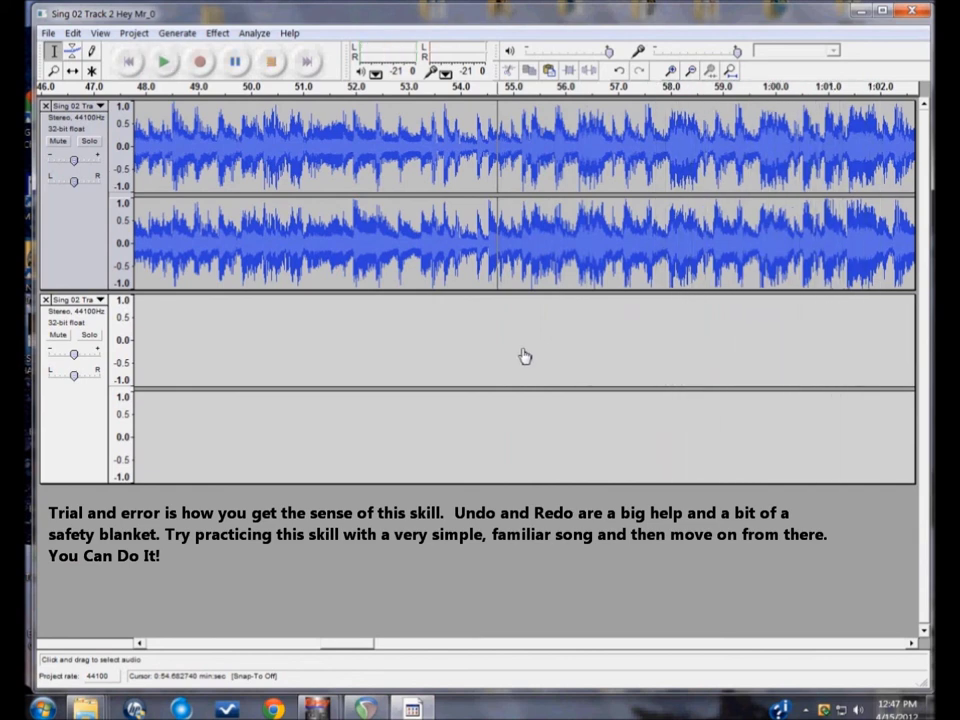